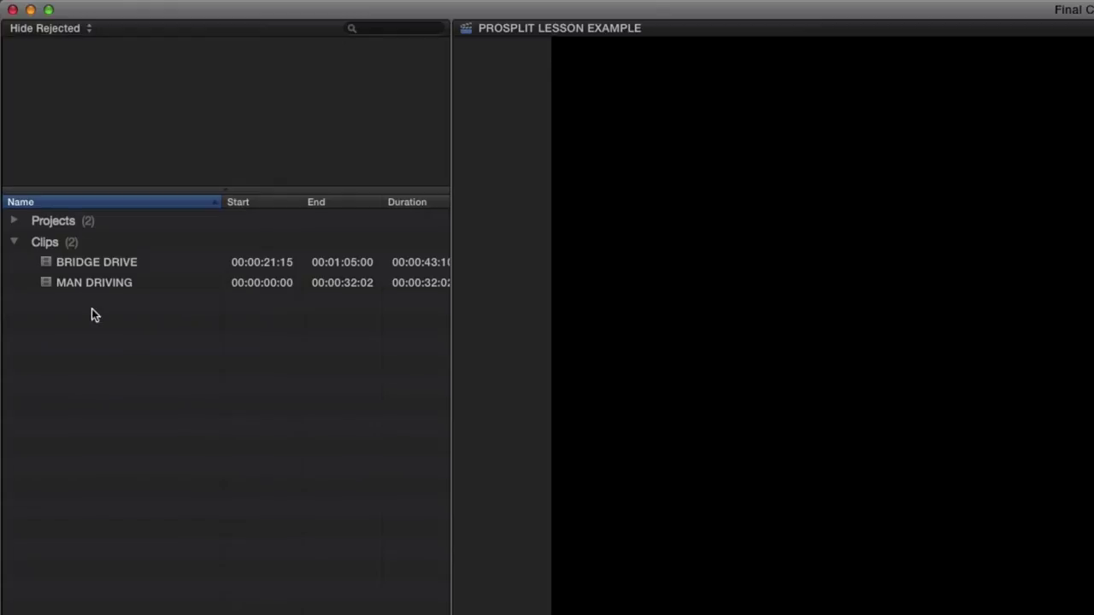
Add BRIDGE DRIVE to the timeline and scroll the ProSplit titles to Vertical Splits w/ Drop Zone.
mouse_move(72, 261)
mouse_down()
mouse_move(201, 344)
mouse_move(224, 413)
mouse_up()
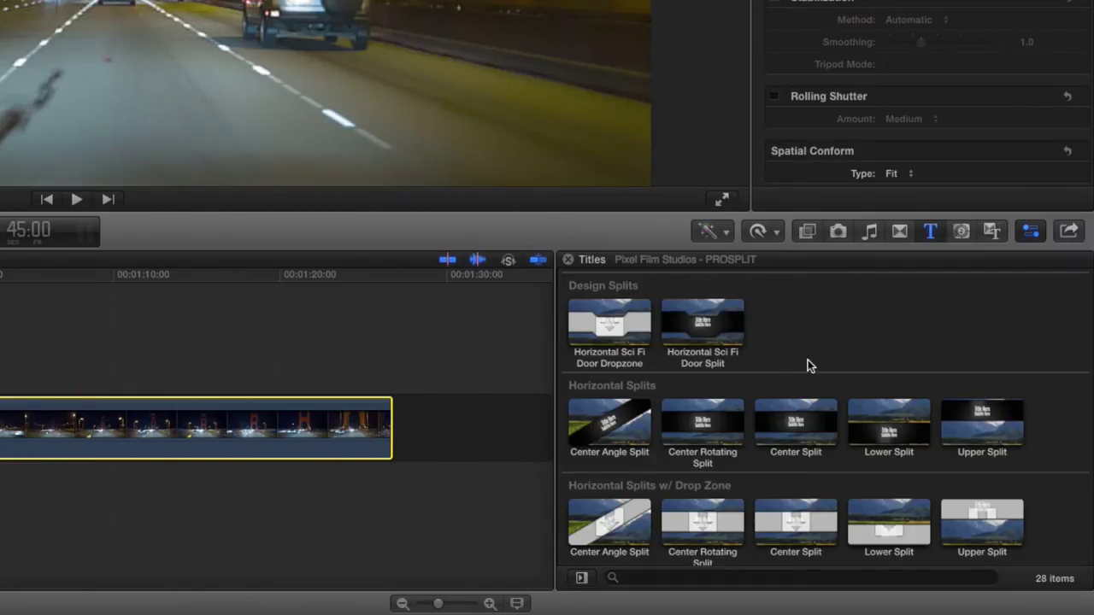
scroll(807, 360, down, 1)
scroll(808, 360, down, 3)
scroll(807, 360, down, 1)
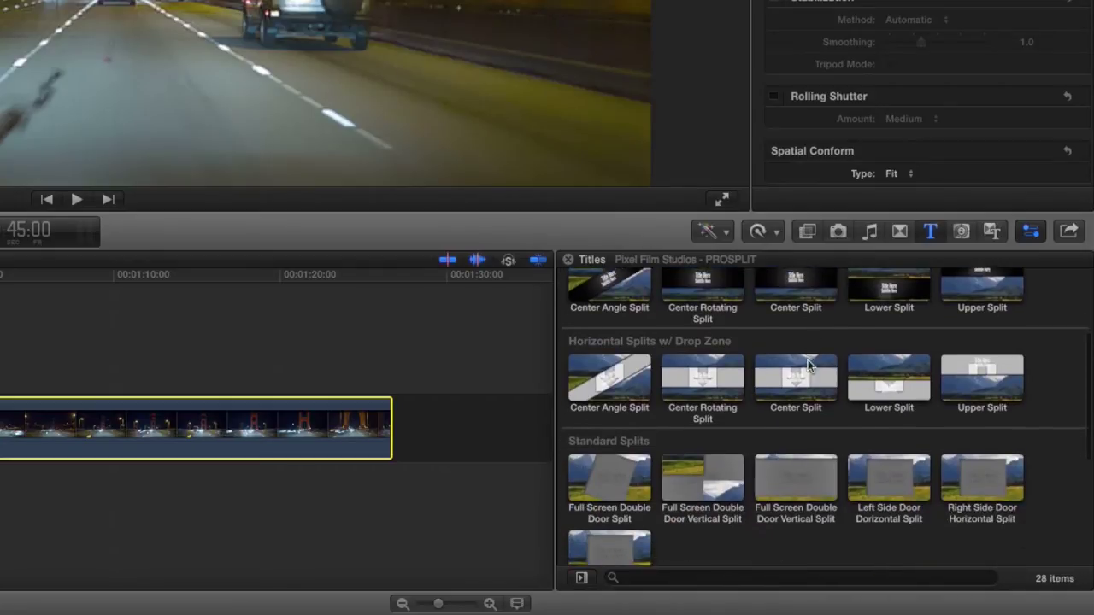
scroll(807, 360, down, 2)
scroll(808, 360, down, 1)
scroll(807, 360, down, 3)
scroll(807, 360, down, 2)
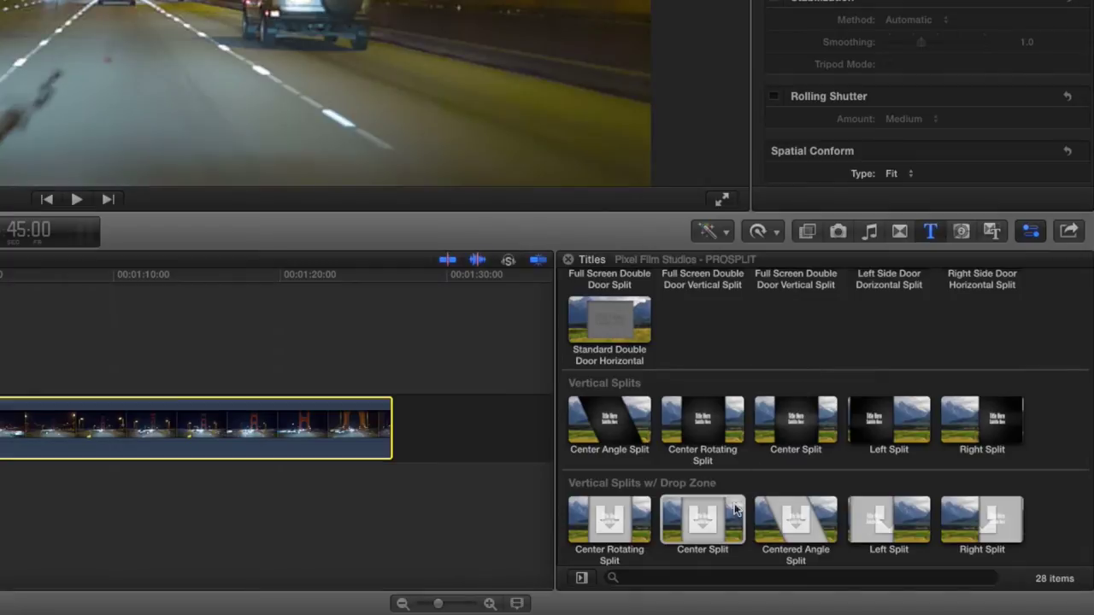
Place the drop-zone Center Split title above BRIDGE DRIVE at about 0:50 and extend it to about 1:09.
click(713, 519)
drag(714, 520, 543, 376)
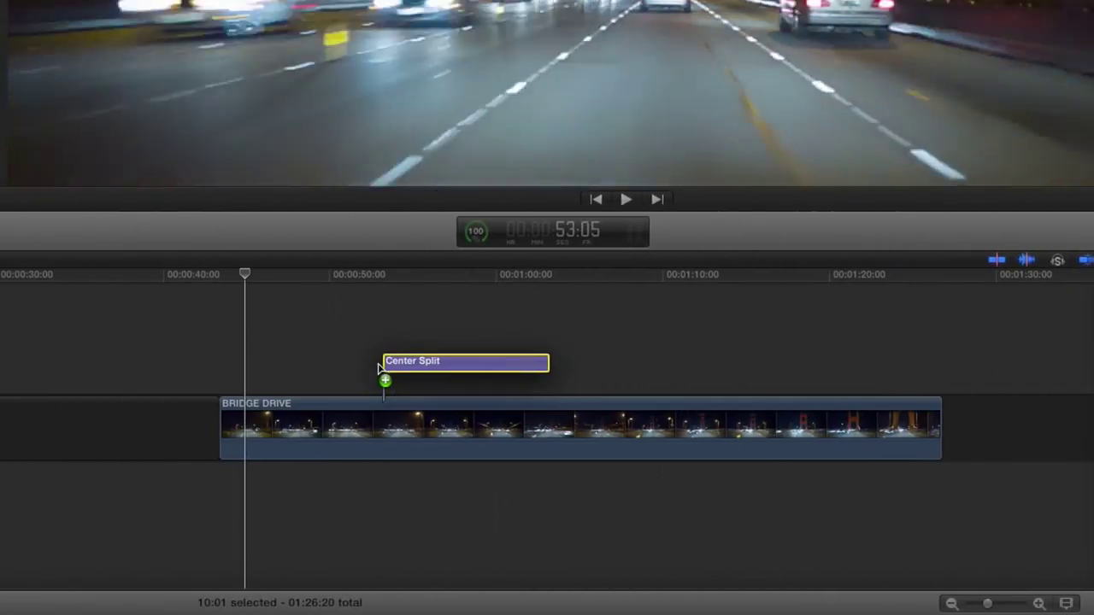
drag(544, 377, 353, 378)
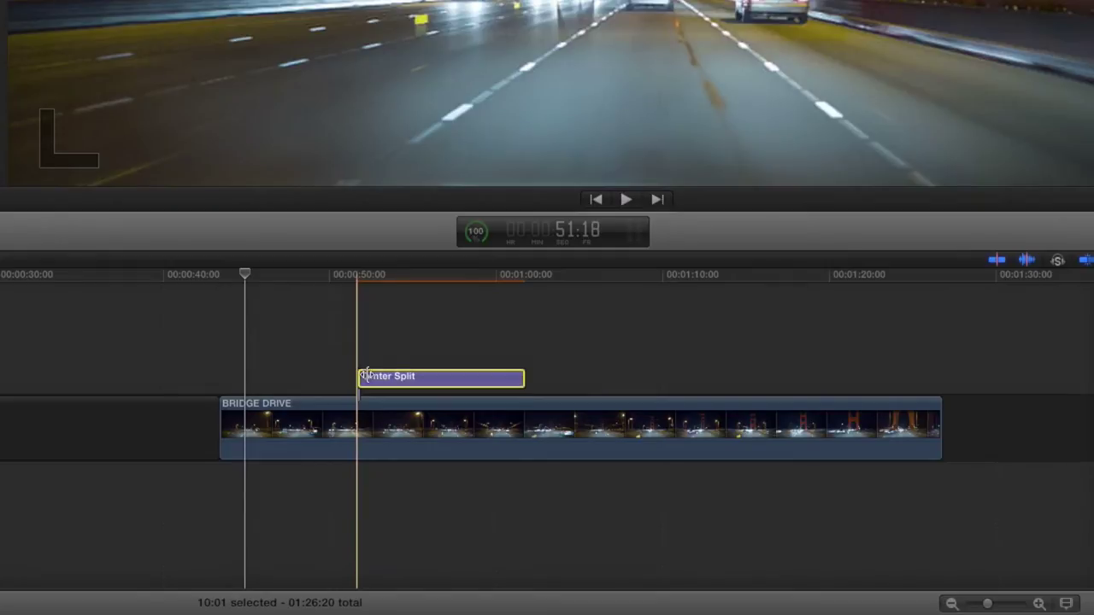
click(524, 380)
drag(524, 380, 649, 383)
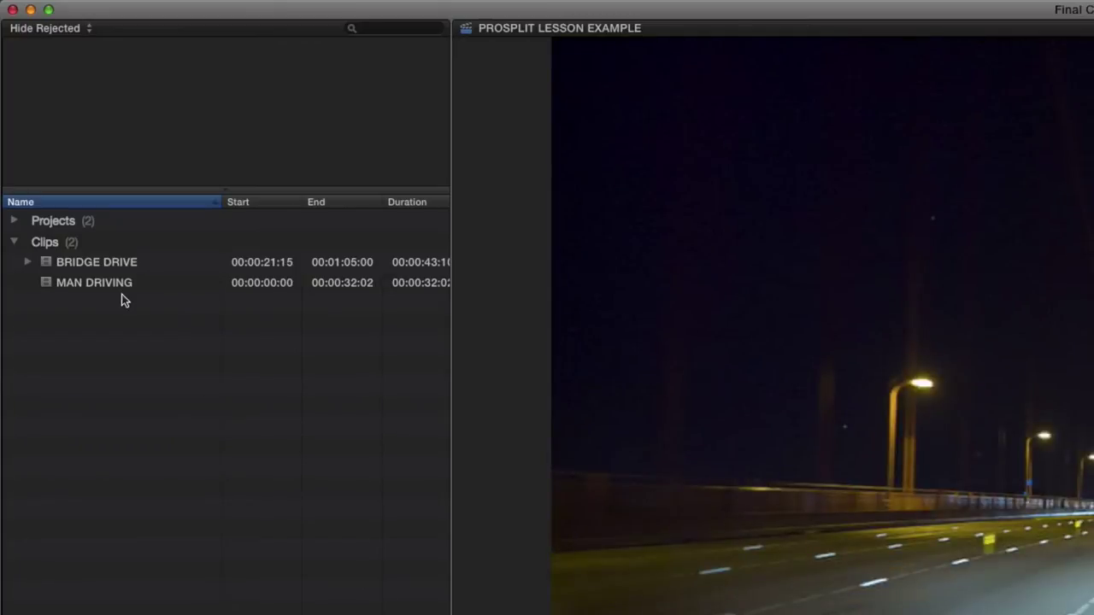
Add MAN DRIVING below BRIDGE DRIVE, trim it to the title's end, and make it a compound clip.
mouse_move(125, 291)
mouse_down()
mouse_move(268, 507)
mouse_move(355, 509)
mouse_up()
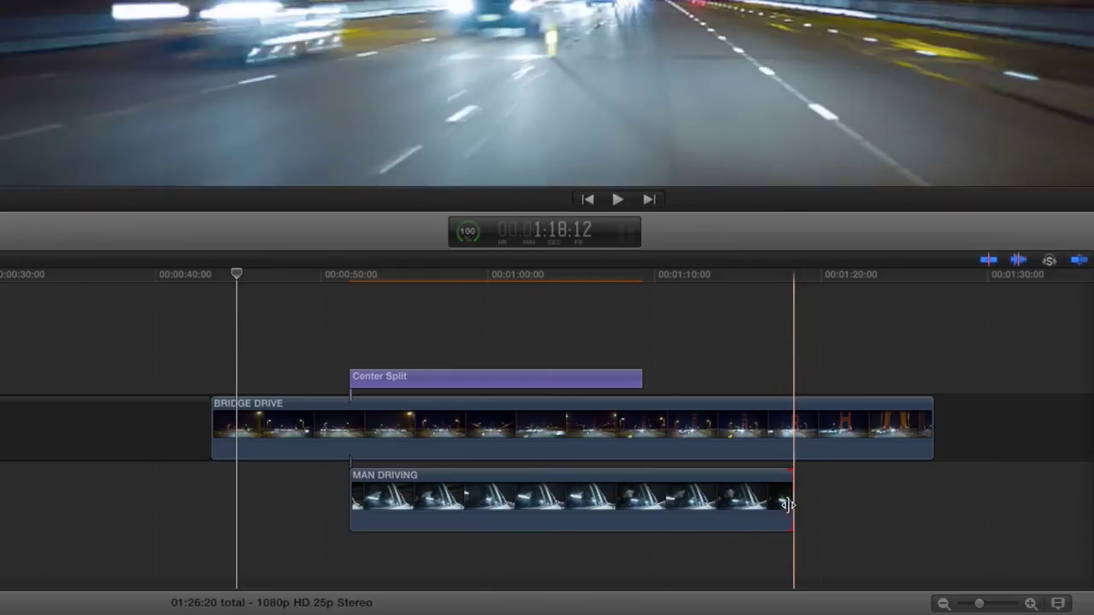
drag(788, 504, 642, 504)
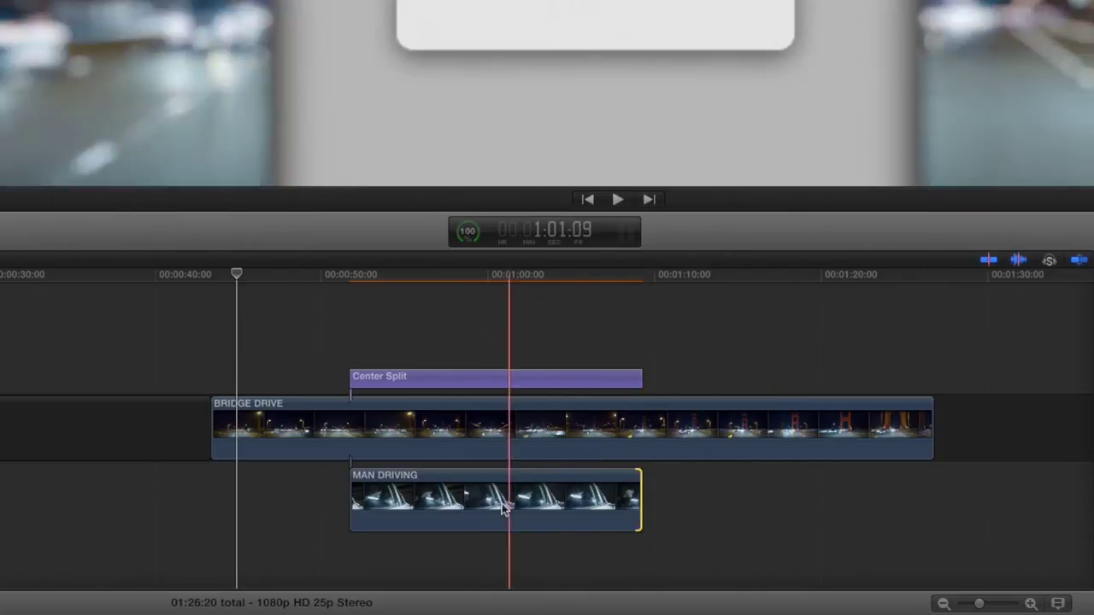
right_click(454, 501)
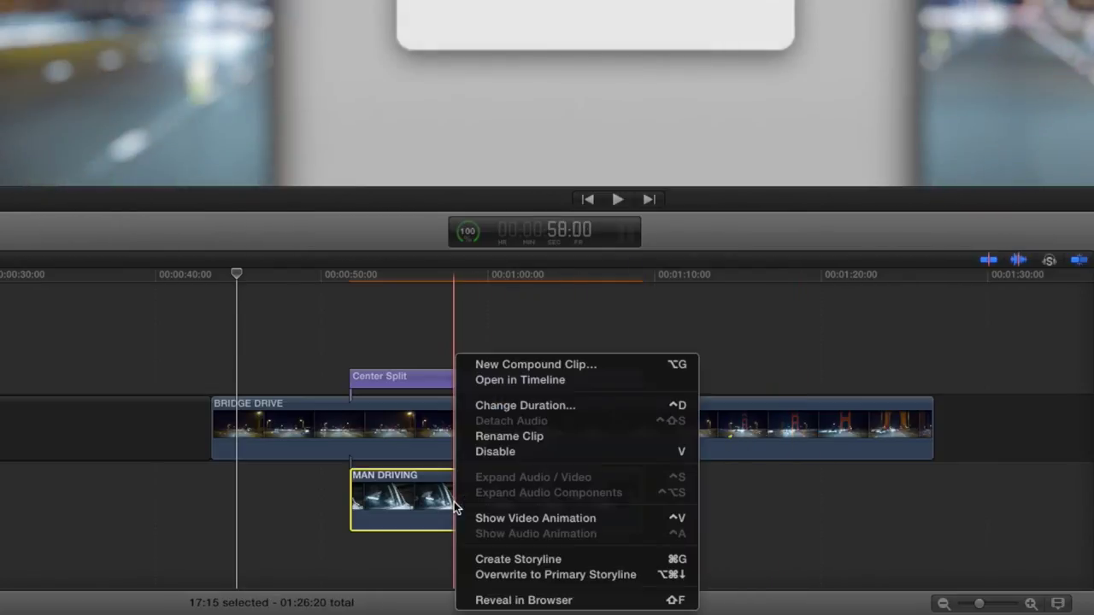
key(Escape)
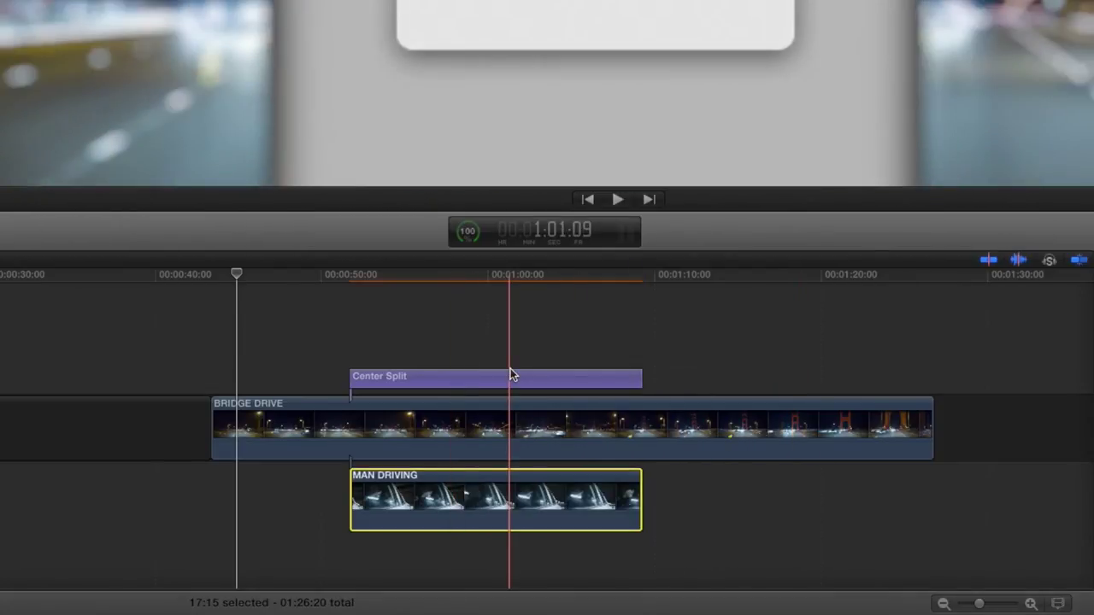
key(alt+g)
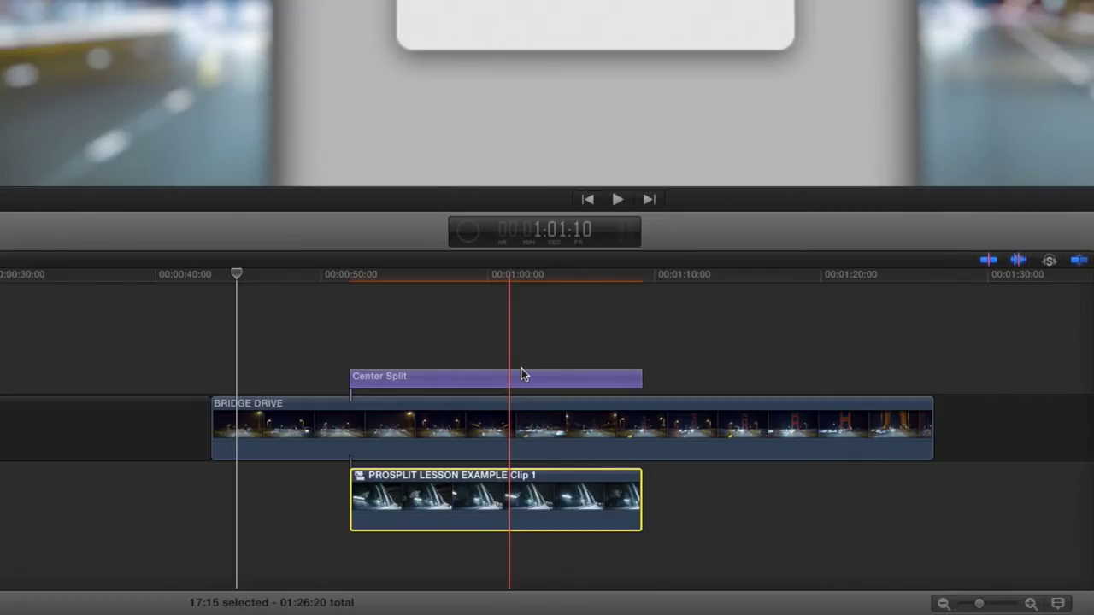
Apply the MAN DRIVING compound clip to Center Split's Drop Zone well, then delete it from the timeline.
drag(472, 286, 354, 285)
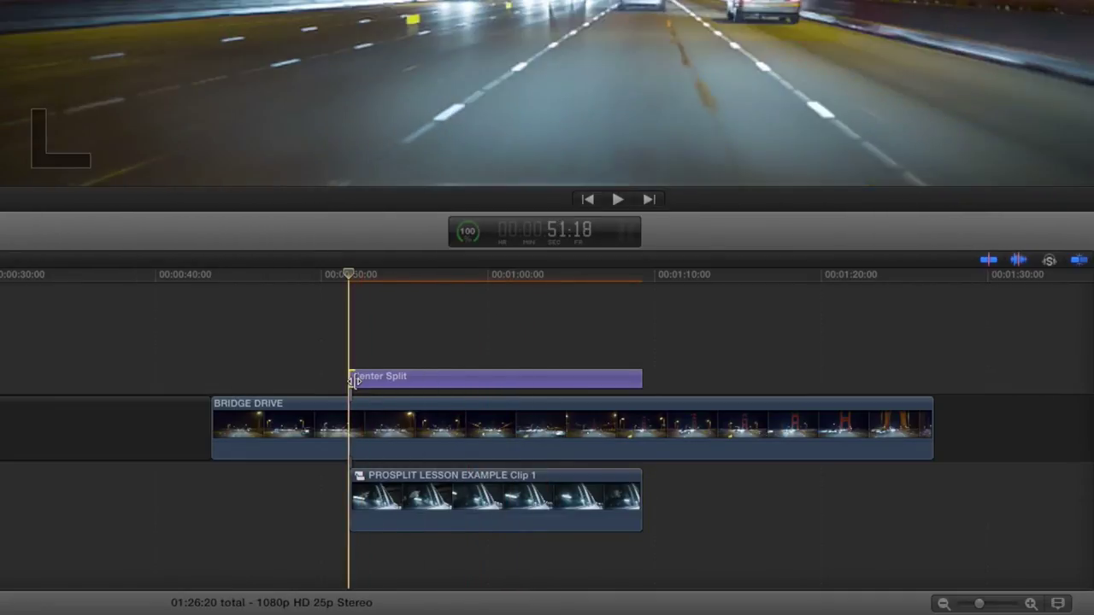
click(354, 379)
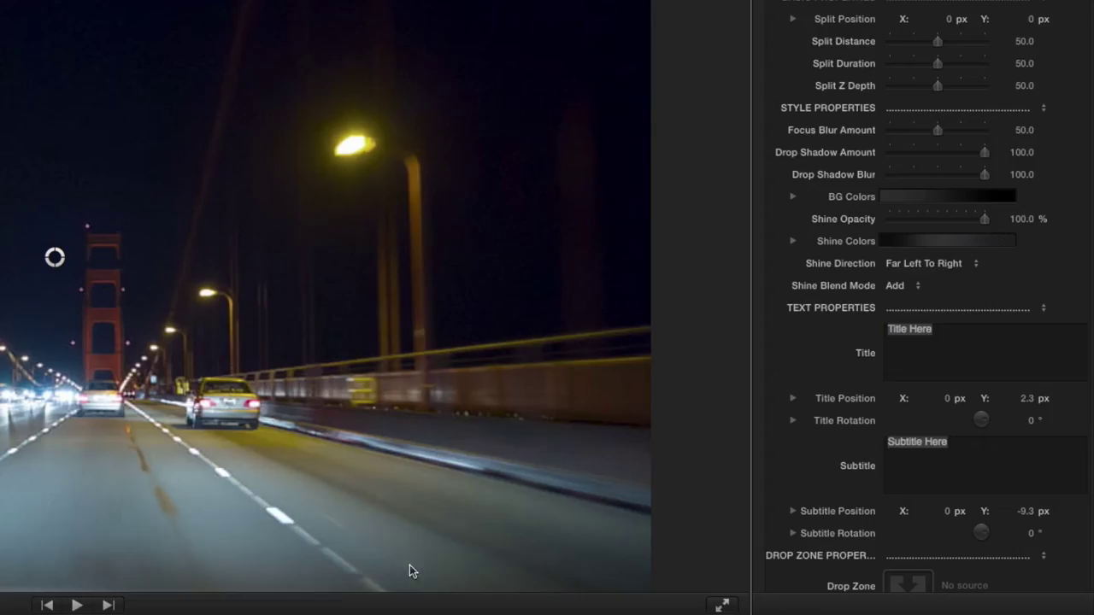
scroll(876, 353, down, 3)
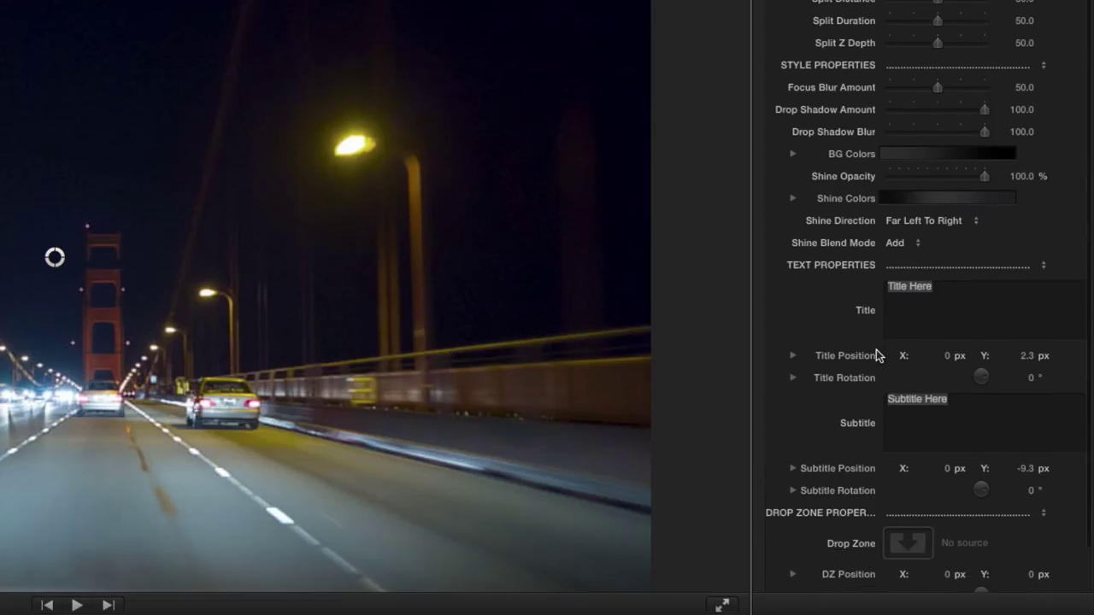
click(913, 525)
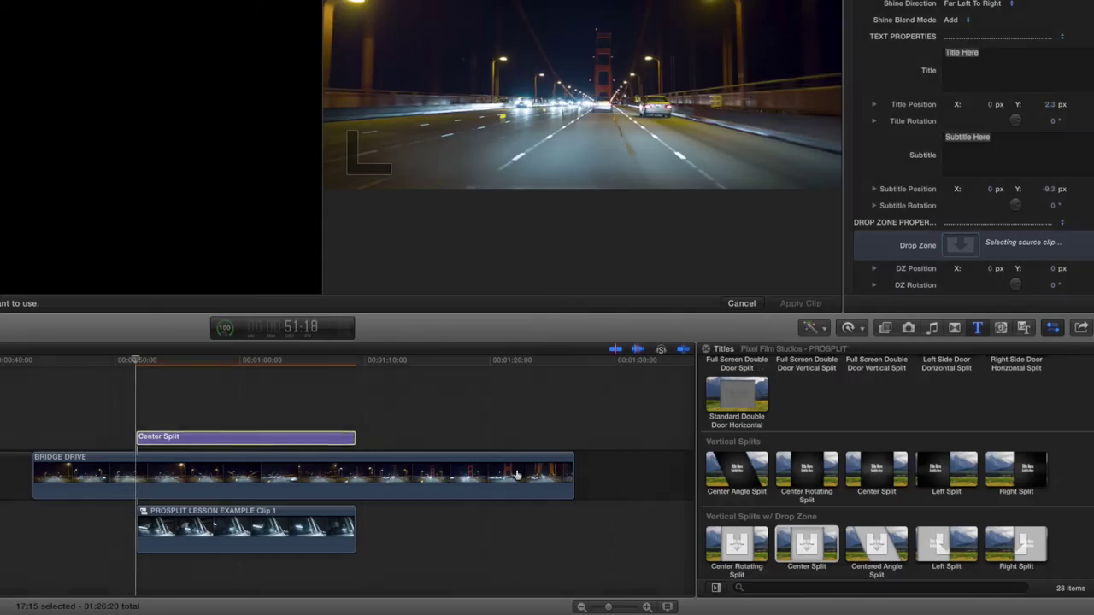
click(139, 547)
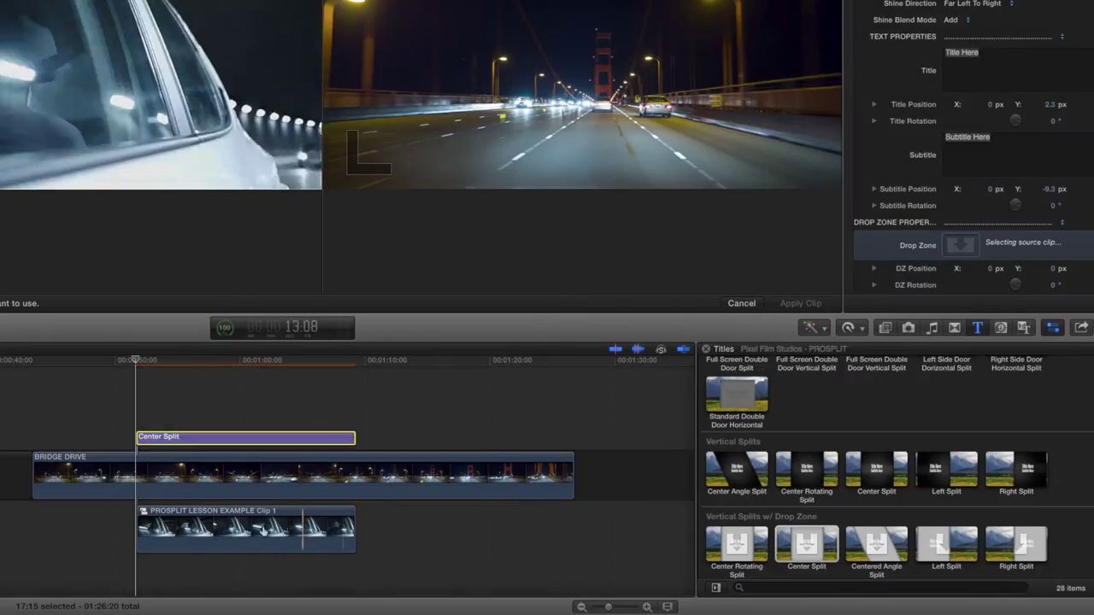
click(137, 547)
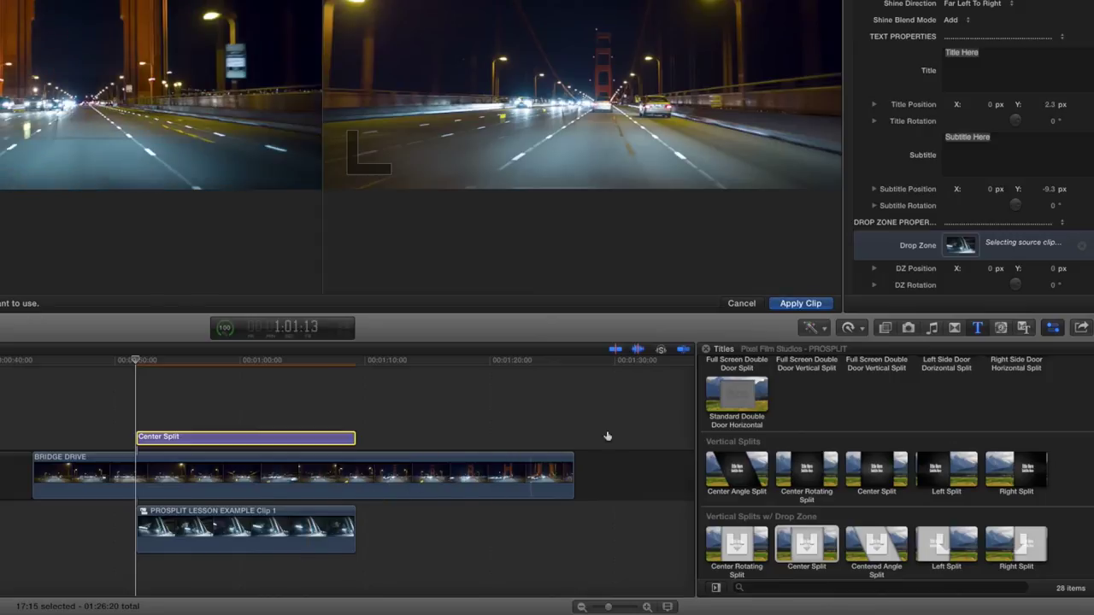
click(802, 303)
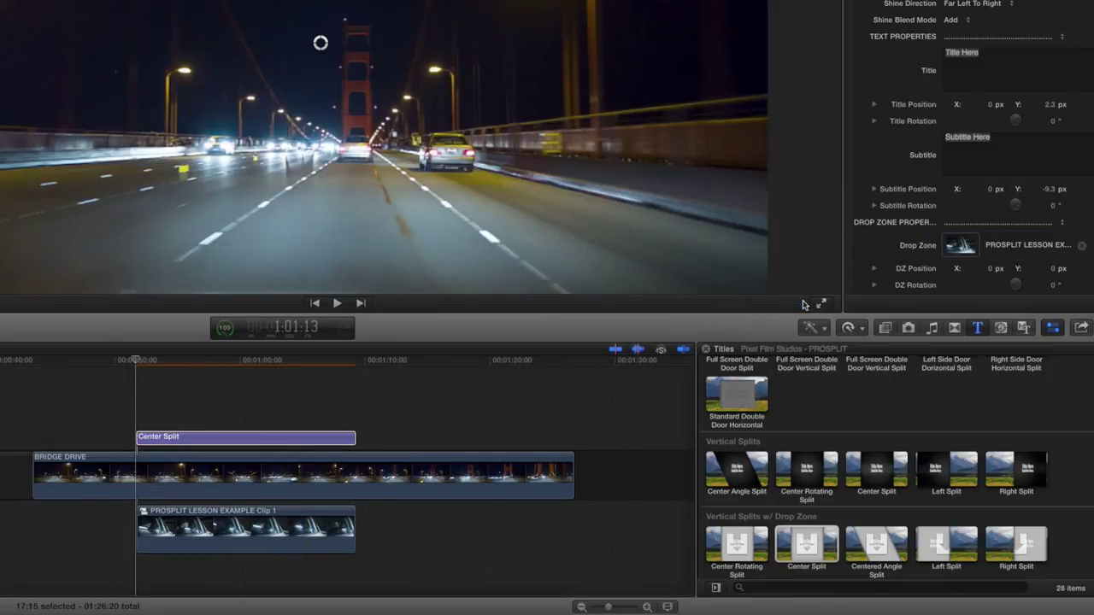
click(242, 516)
key(Delete)
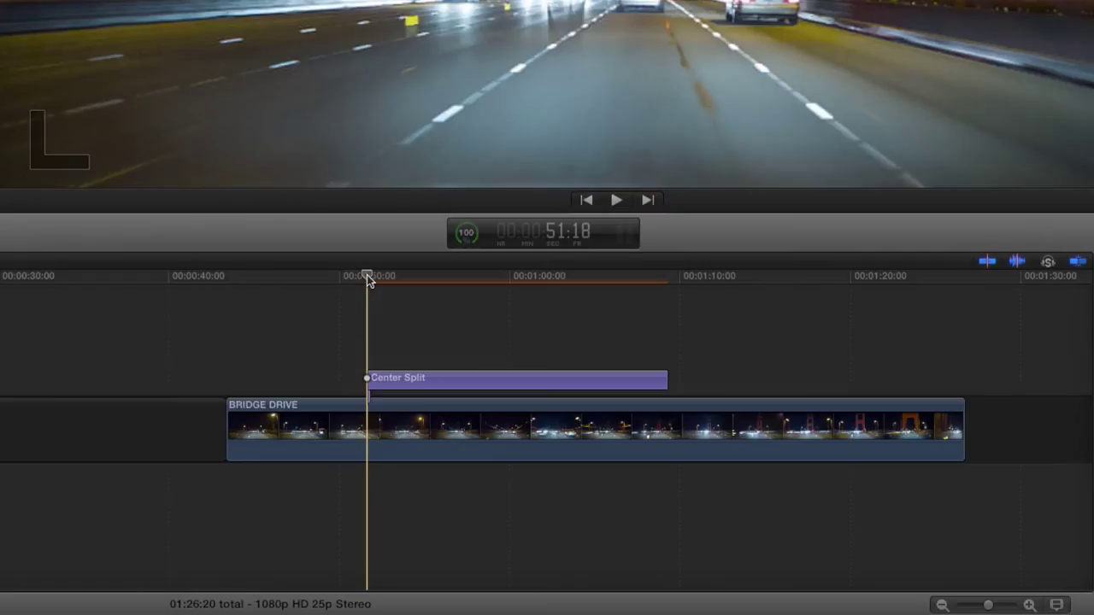
At about 1:00:01, set Center Split's Split Distance to about 49.7 and Split Z Depth to about 56.
drag(366, 274, 508, 277)
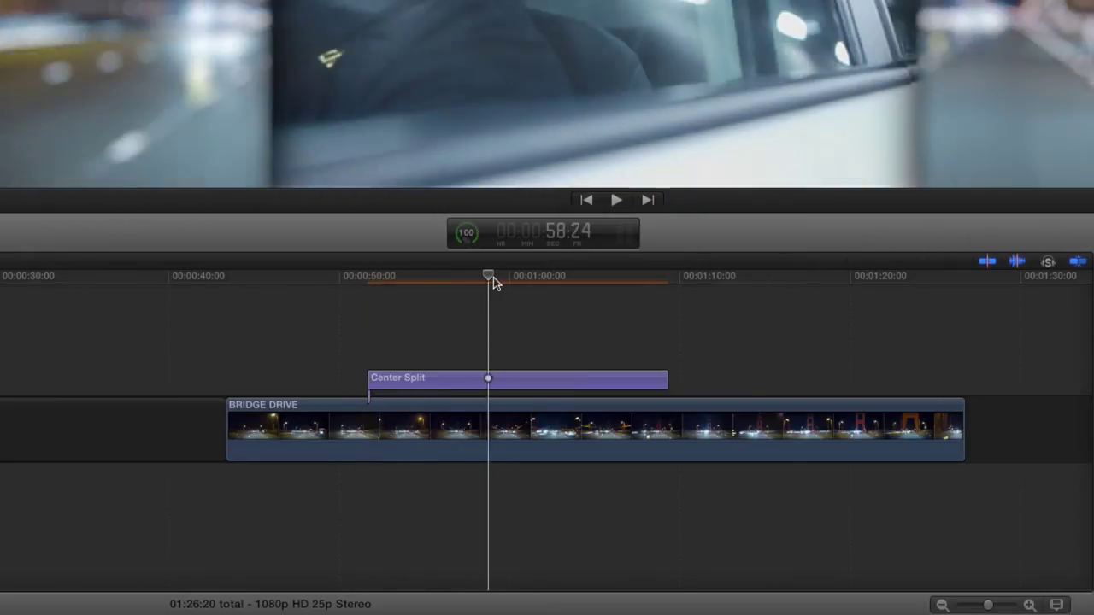
click(508, 382)
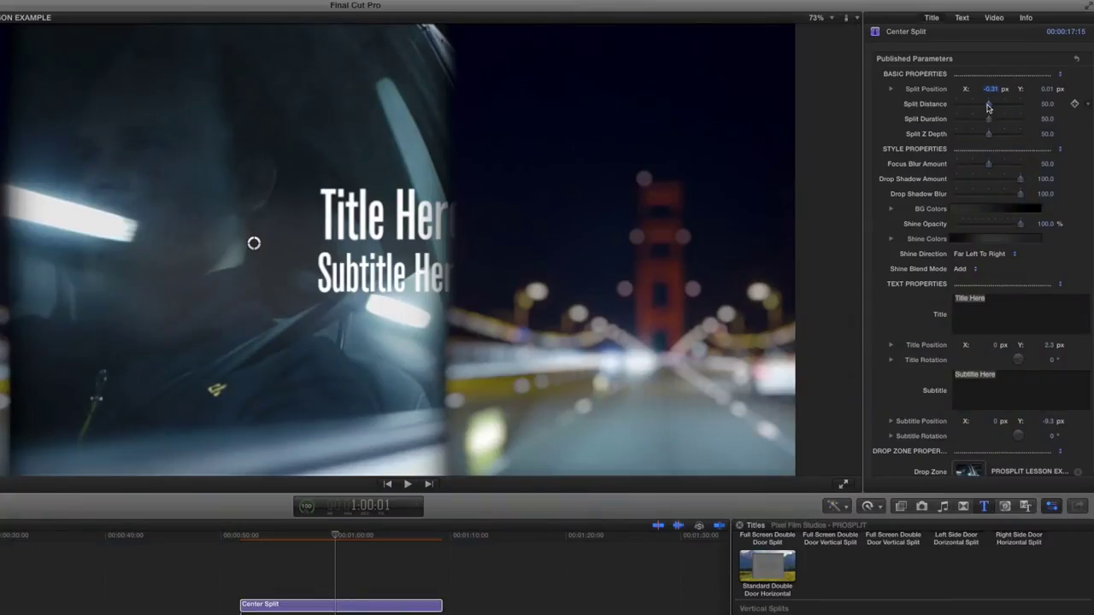
drag(988, 106, 989, 107)
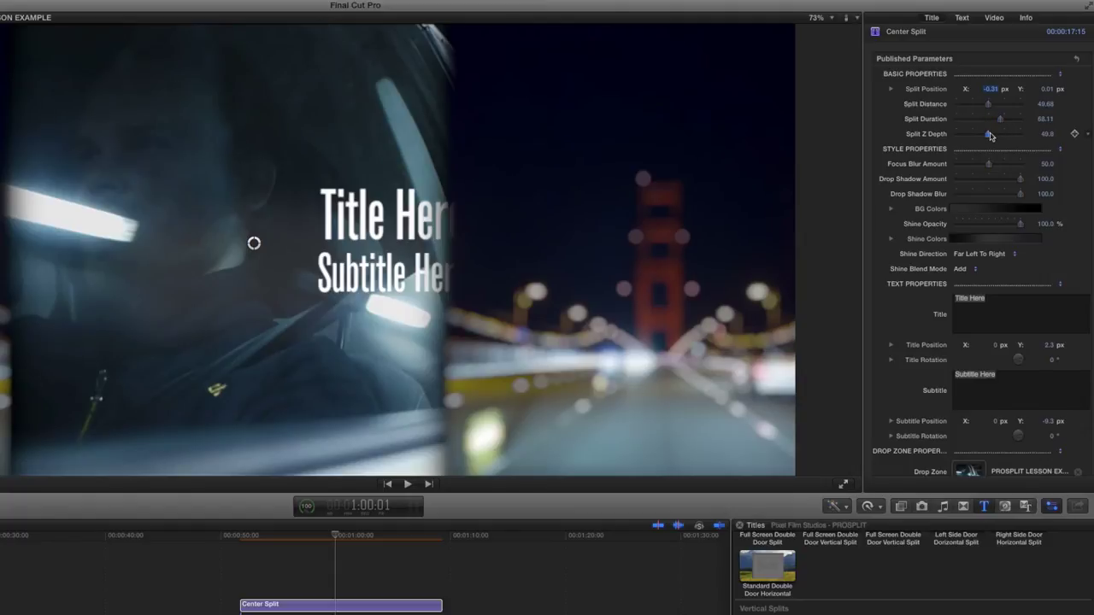
mouse_move(989, 135)
mouse_down()
mouse_move(1013, 134)
mouse_move(993, 135)
mouse_up()
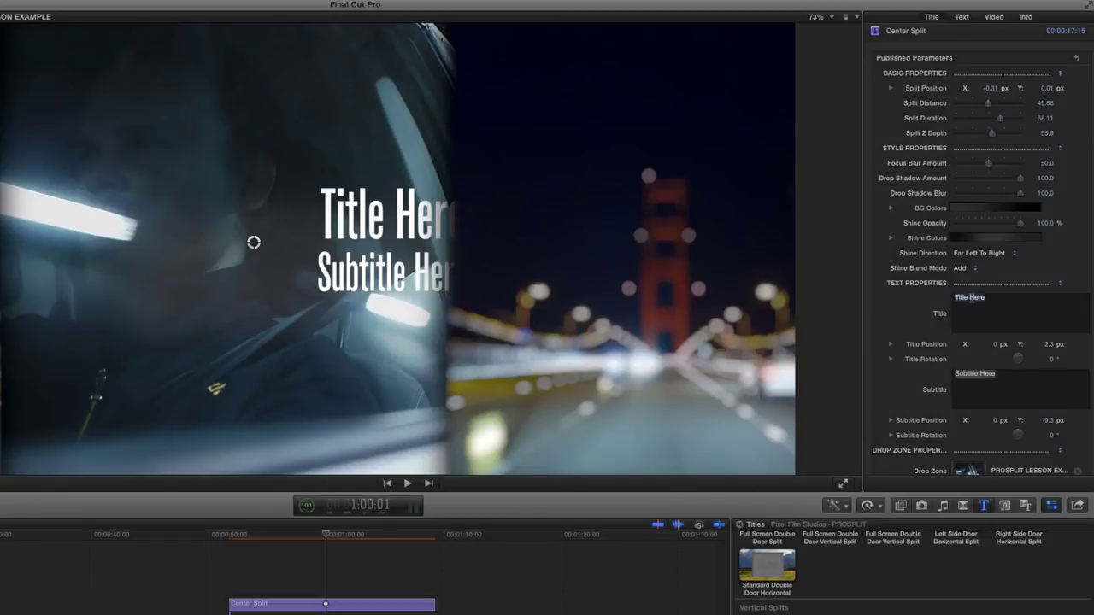
Retitle the split 'NIGHT DRIVE', clear the subtitle, and shift the title toward the lower left.
text(NIGHT DR)
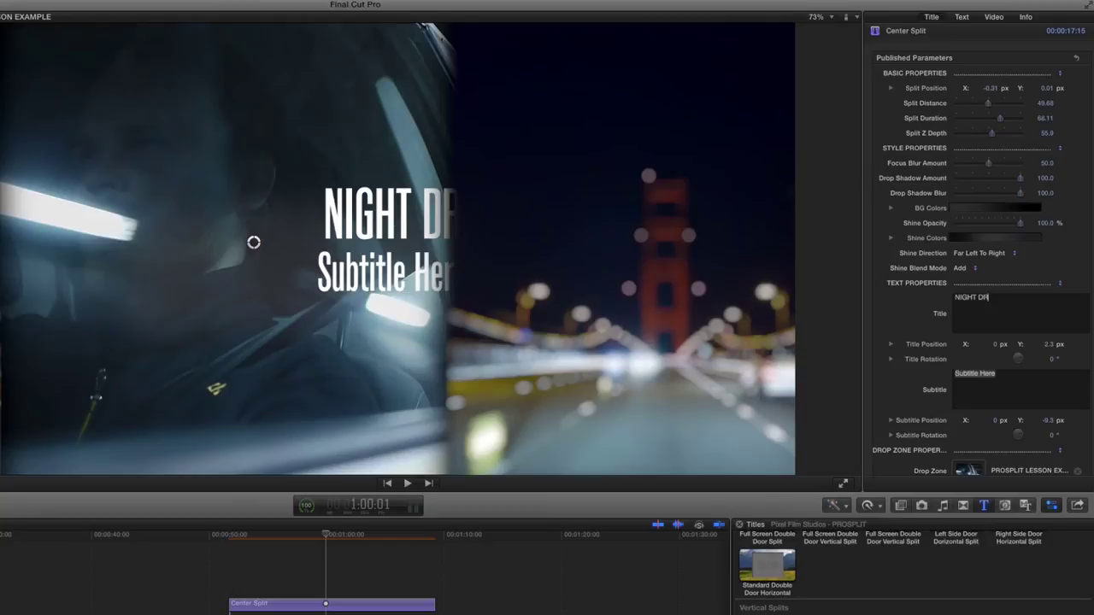
text(IVE)
key(Tab)
key(BackSpace)
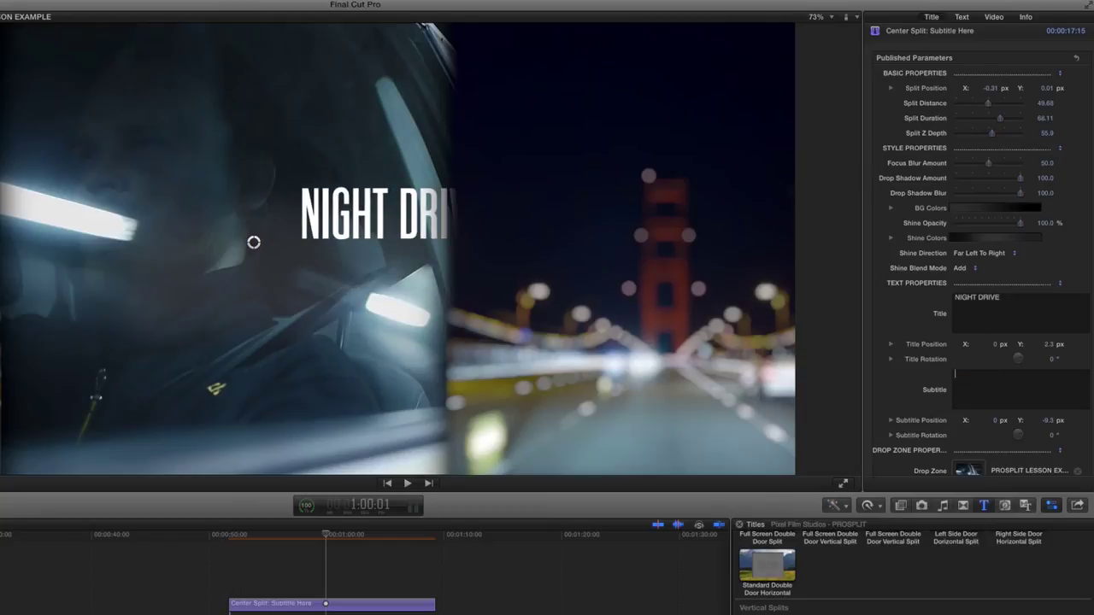
mouse_move(997, 347)
mouse_down()
mouse_move(957, 347)
mouse_move(1050, 348)
mouse_up()
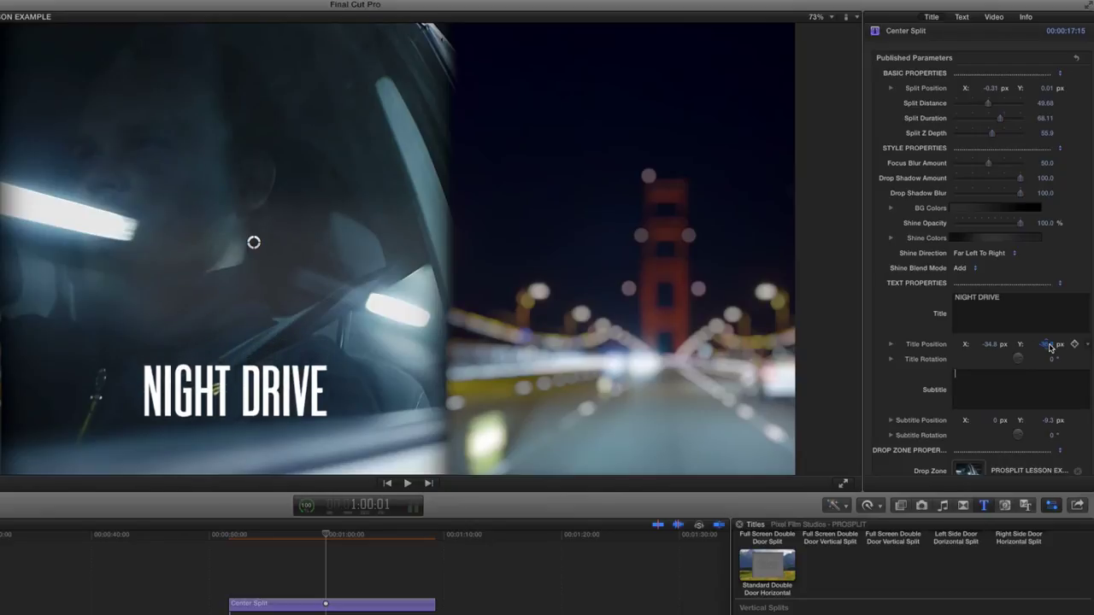
Increase the NIGHT DRIVE text size and set its face colour to red.
double_click(287, 387)
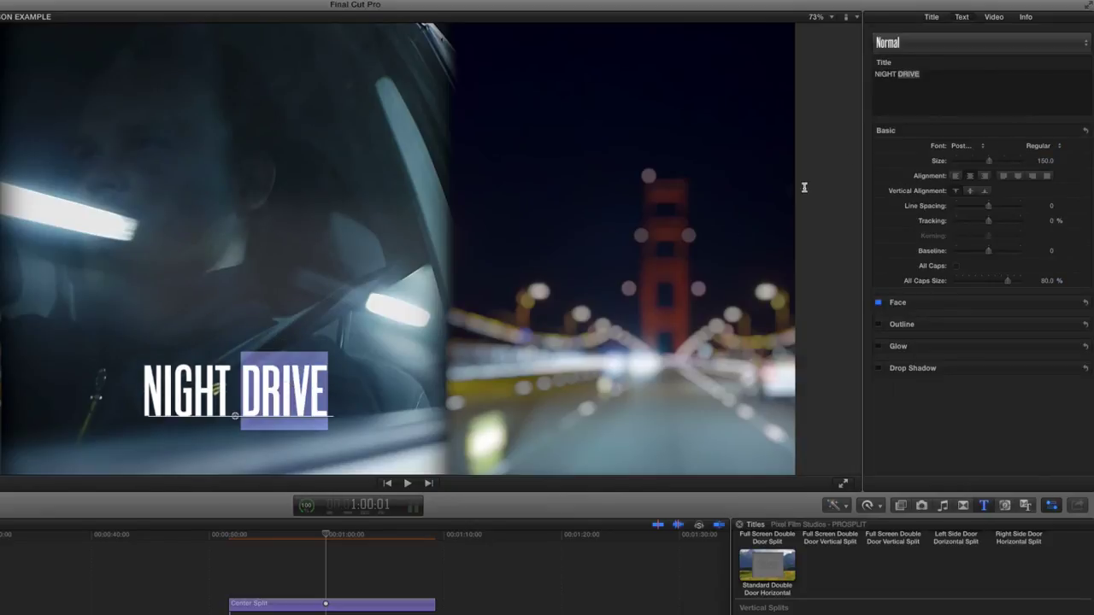
triple_click(918, 82)
drag(989, 163, 1000, 164)
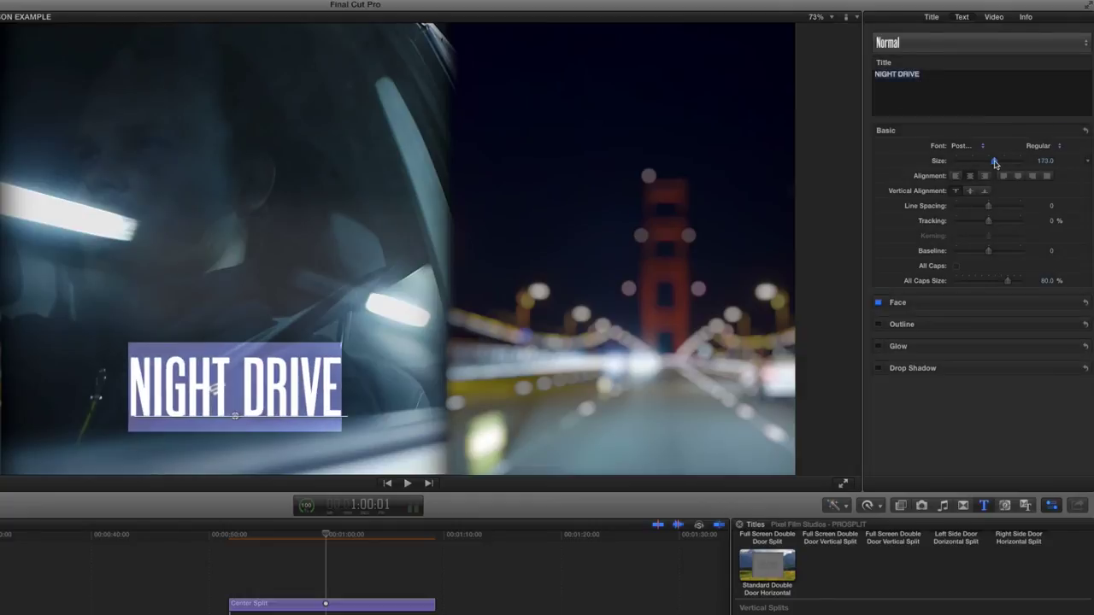
click(1069, 302)
click(976, 331)
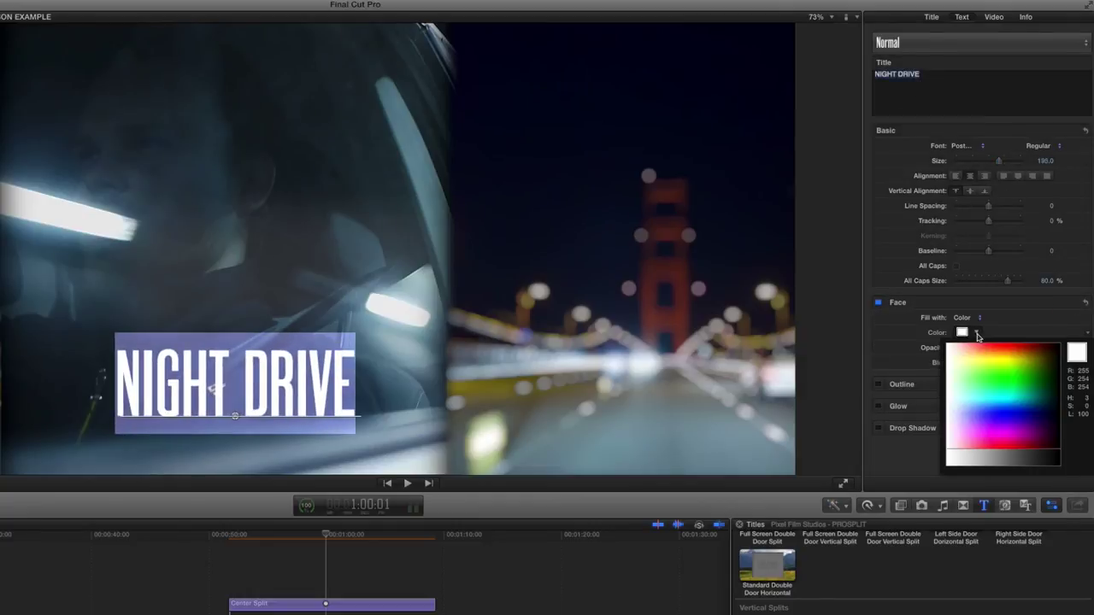
mouse_move(977, 384)
mouse_down()
mouse_move(983, 404)
mouse_move(964, 408)
mouse_up()
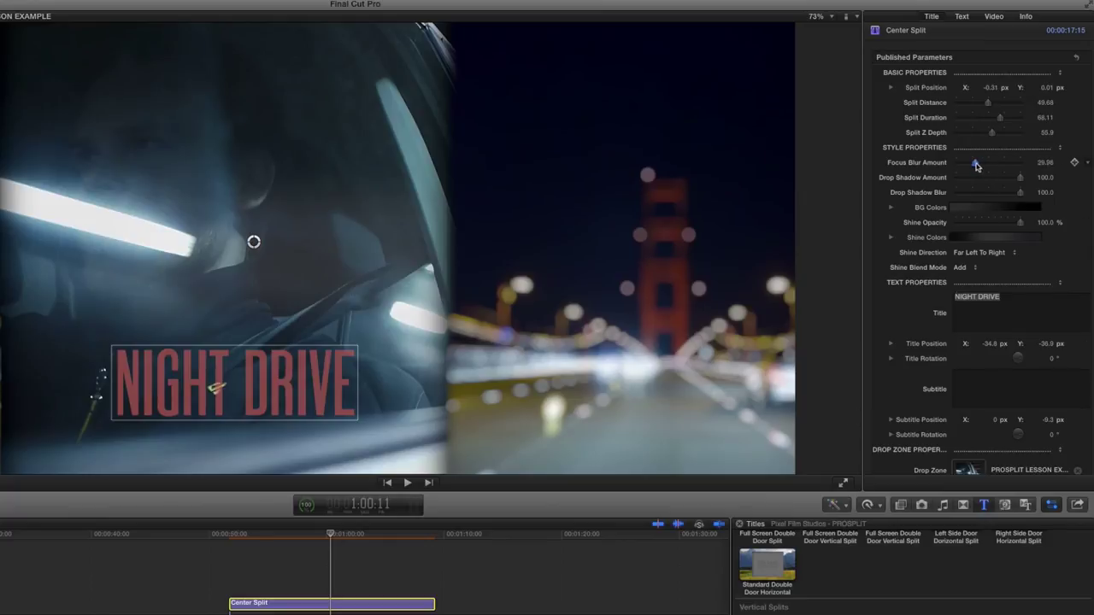
Set Focus Blur Amount near 44, Drop Shadow Amount about 96, and Drop Shadow Blur 90.
mouse_move(975, 162)
mouse_down()
mouse_move(939, 167)
mouse_move(987, 165)
mouse_up()
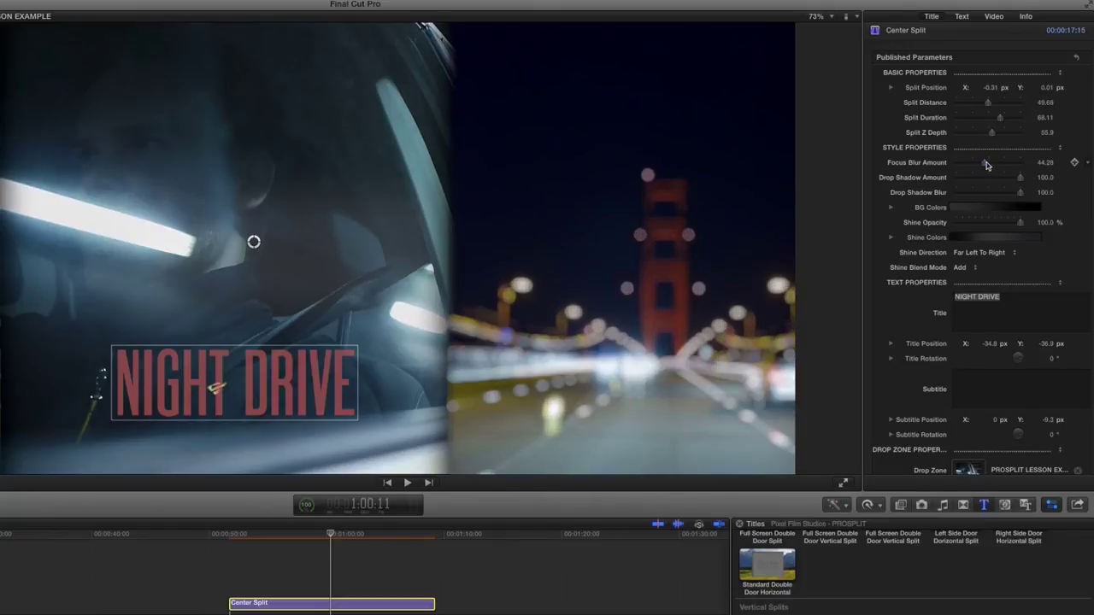
drag(1016, 181, 1019, 180)
drag(1006, 196, 1012, 195)
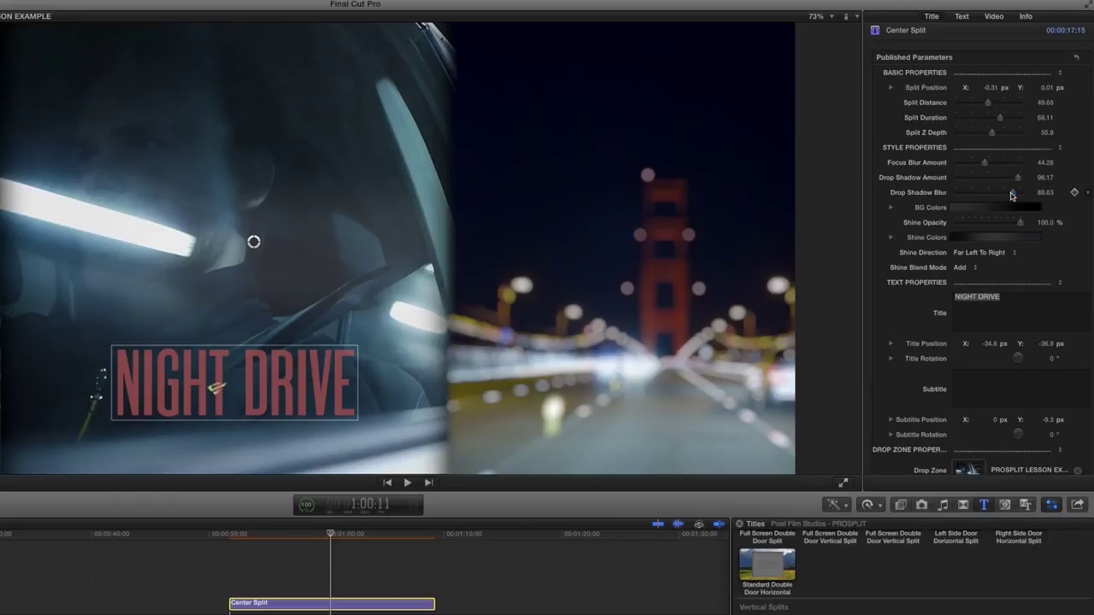